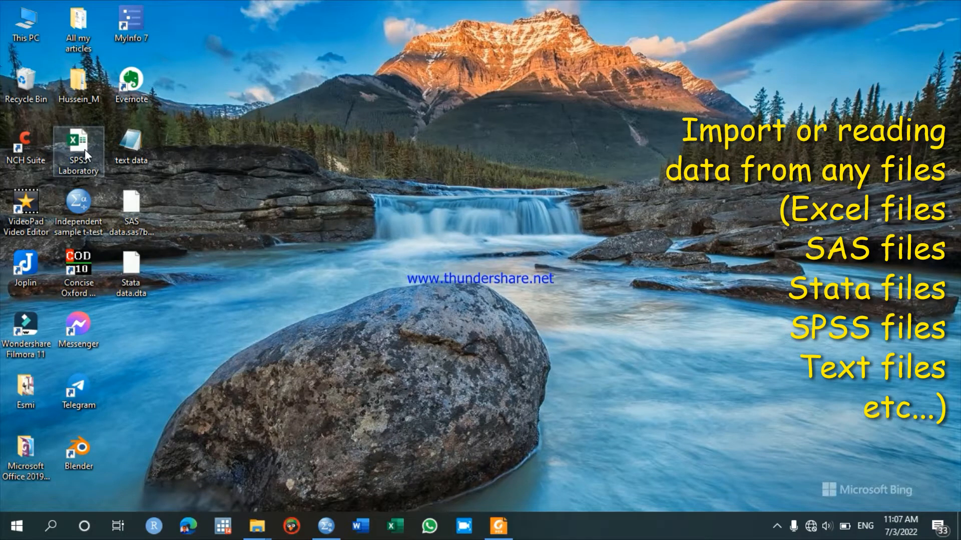
Move the SPSS Laboratory workbook below the Stata data file on the desktop, and switch to IBM SPSS Statistics.
left_click_drag(85, 149, 146, 335)
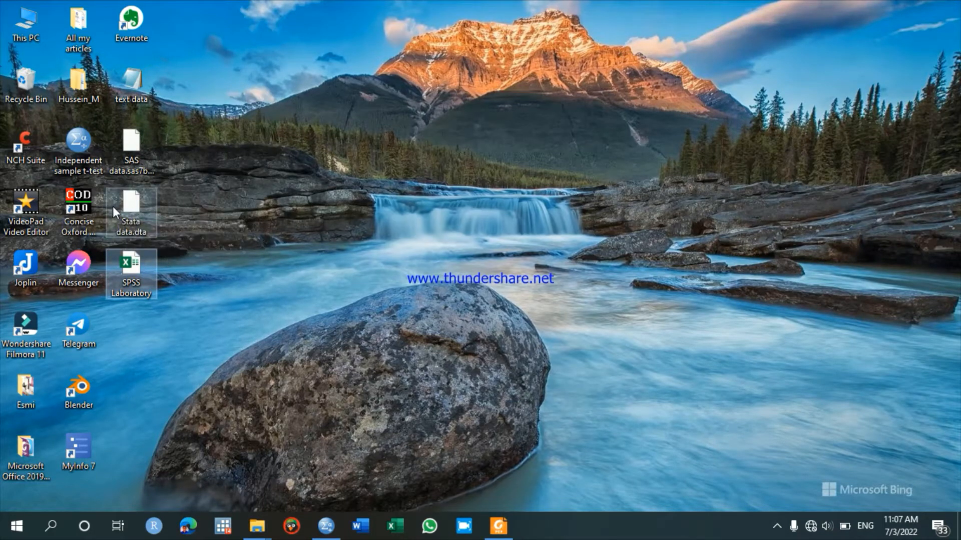
left_click(126, 270)
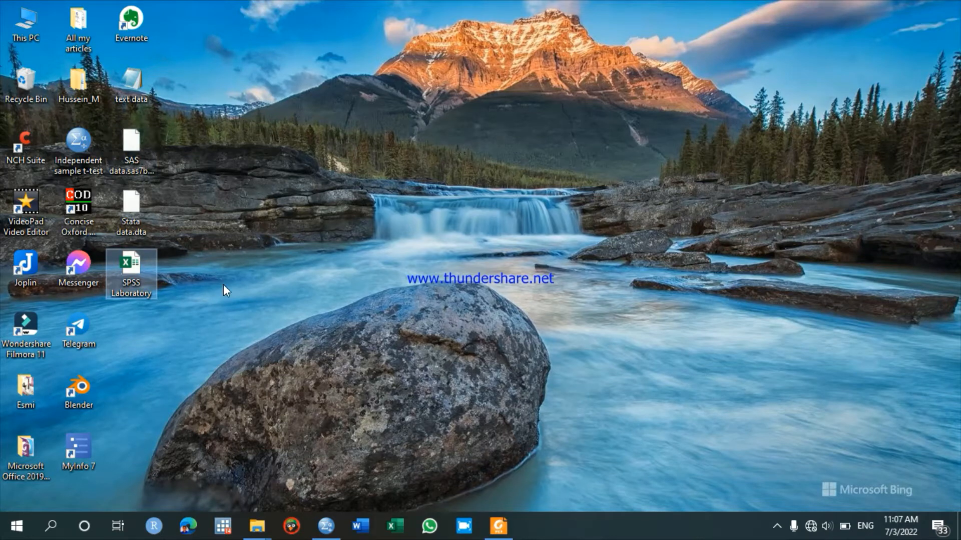
left_click(327, 535)
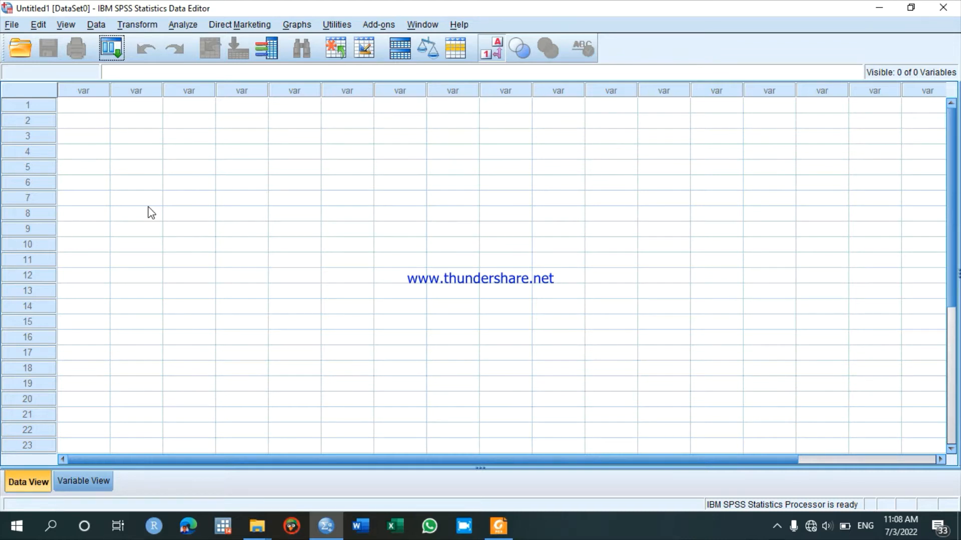
Start opening a data file and browse to the Desktop folder.
left_click(12, 25)
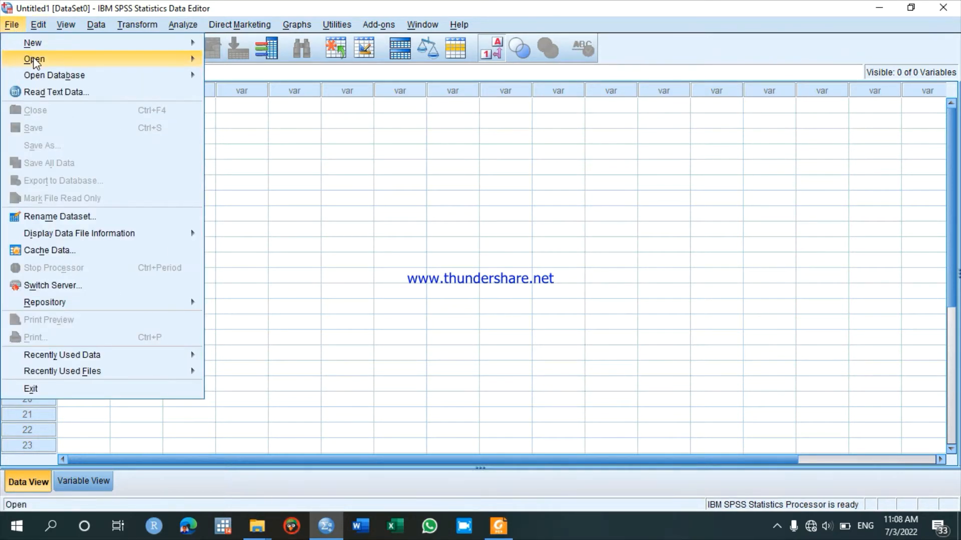
mouse_move(34, 62)
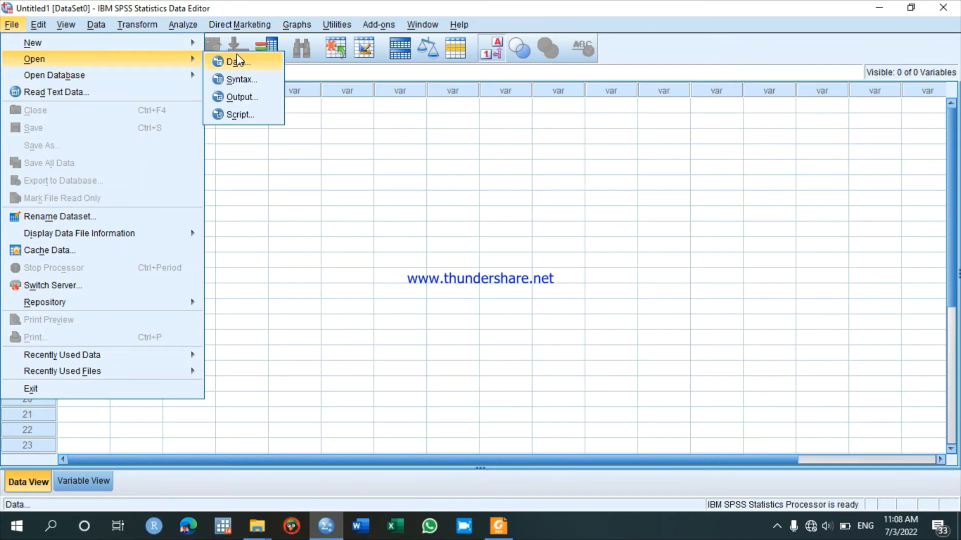
left_click(237, 61)
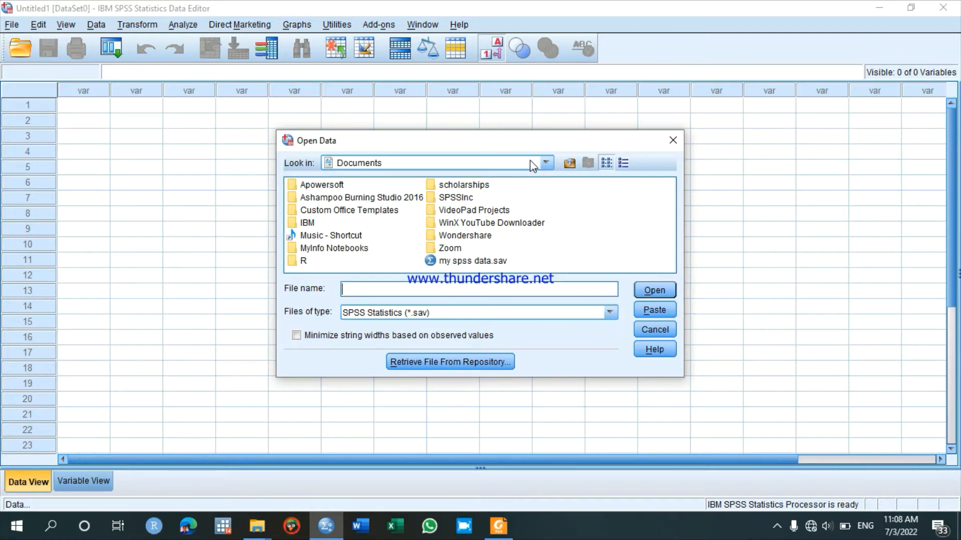
left_click(545, 164)
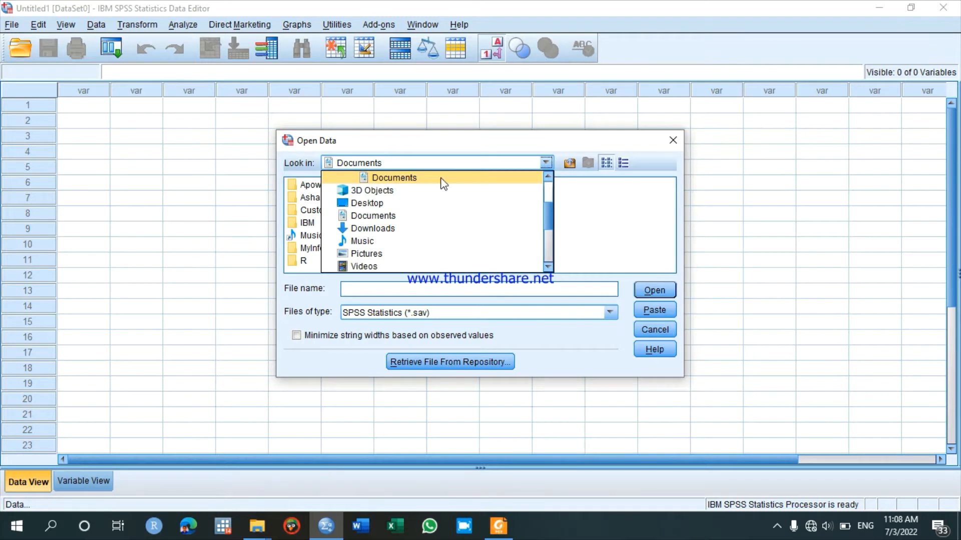
left_click(374, 203)
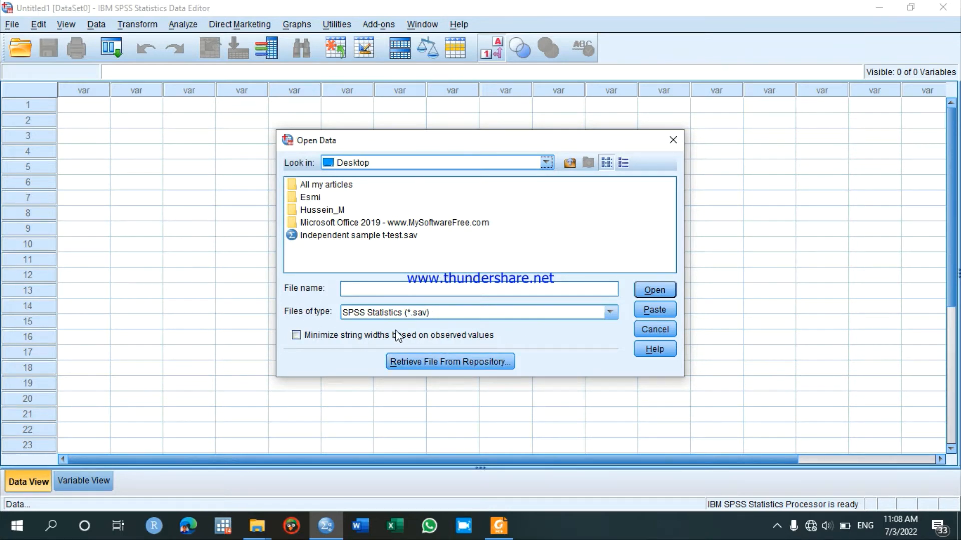
Filter the file list to Excel (*.xls, *.xlsx, *.xlsm) and open SPSS Laboratory.xlsx.
left_click(463, 315)
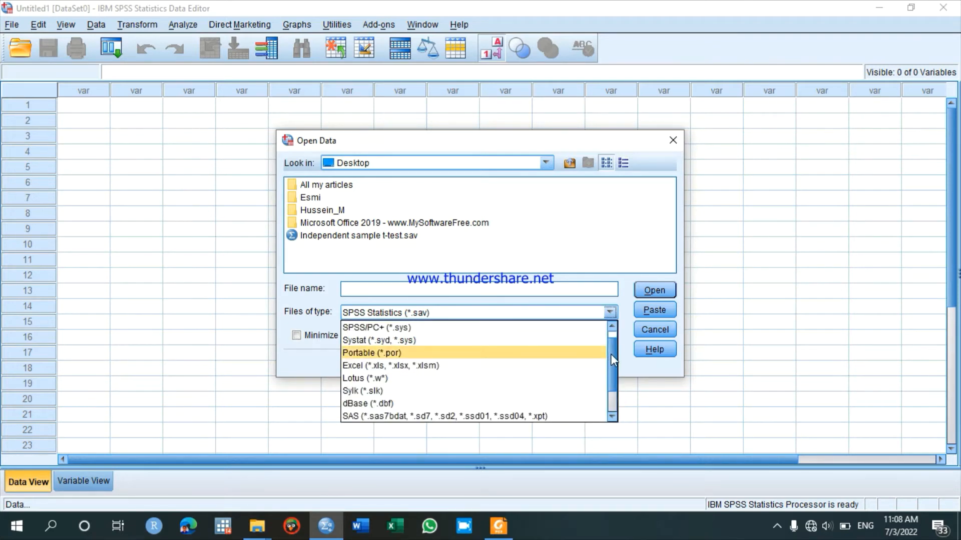
left_click_drag(610, 353, 610, 391)
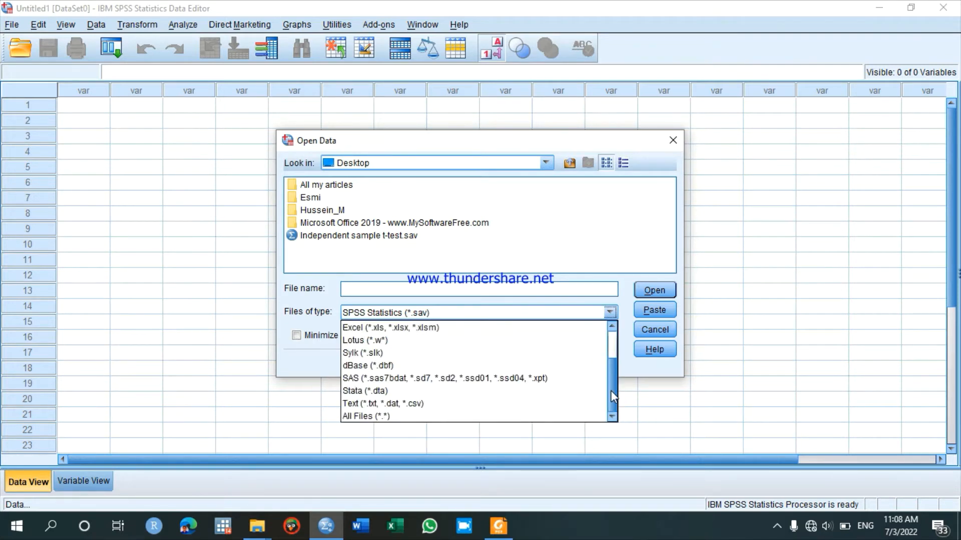
left_click(414, 330)
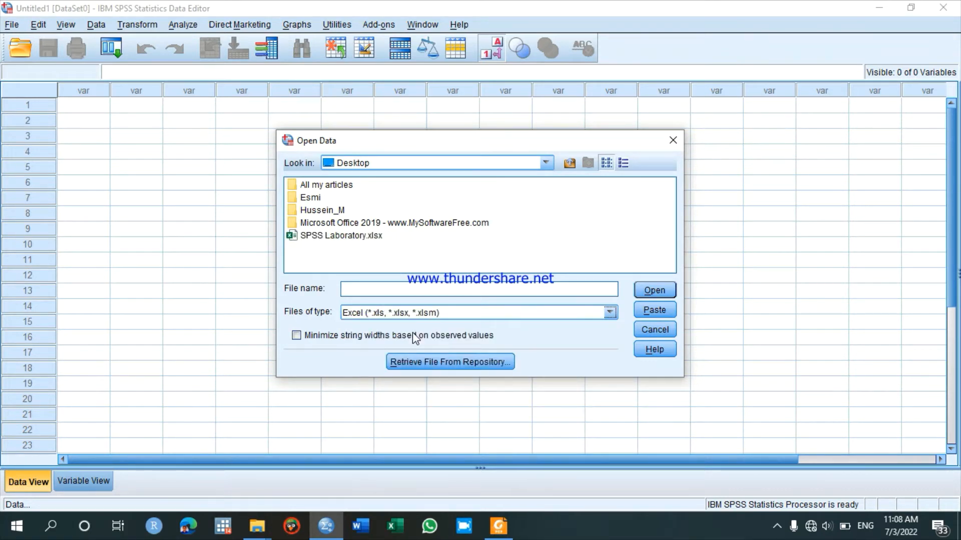
left_click(328, 237)
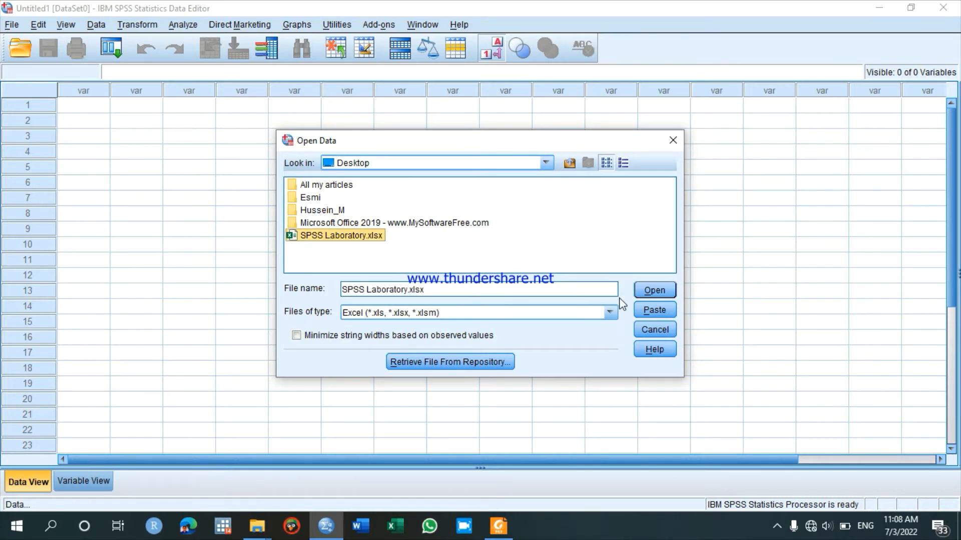
left_click(653, 291)
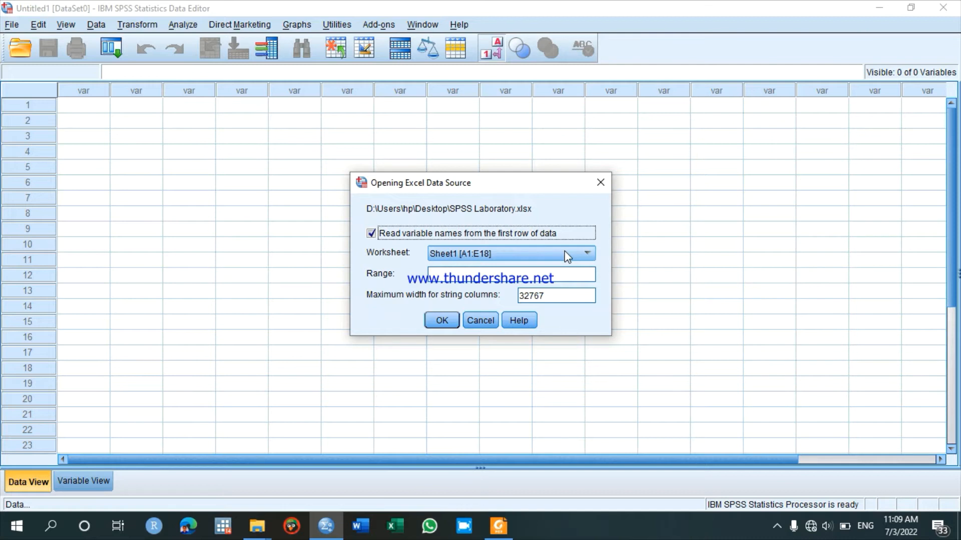
Import worksheet Sheet1 [A1:E18] with variable names read from the first row and the range left blank.
left_click(585, 256)
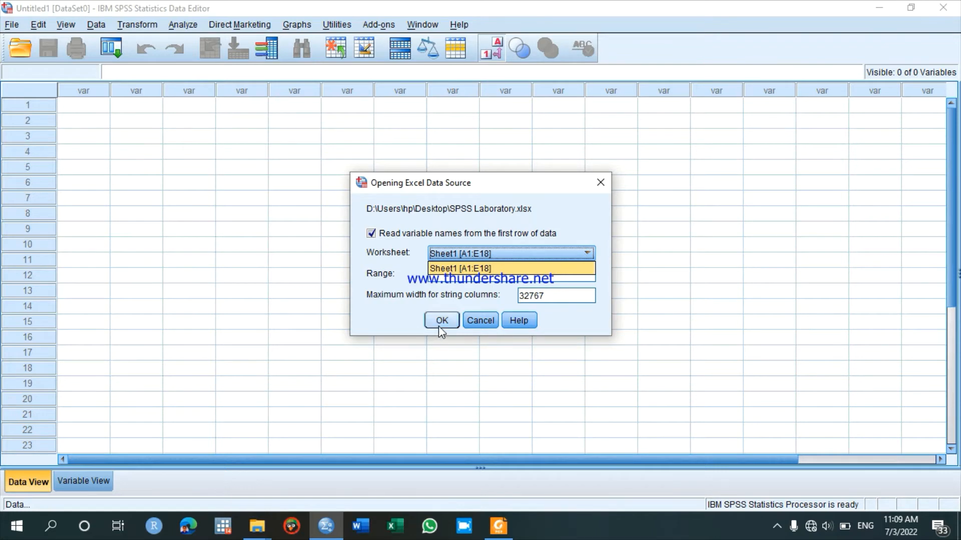
left_click(356, 320)
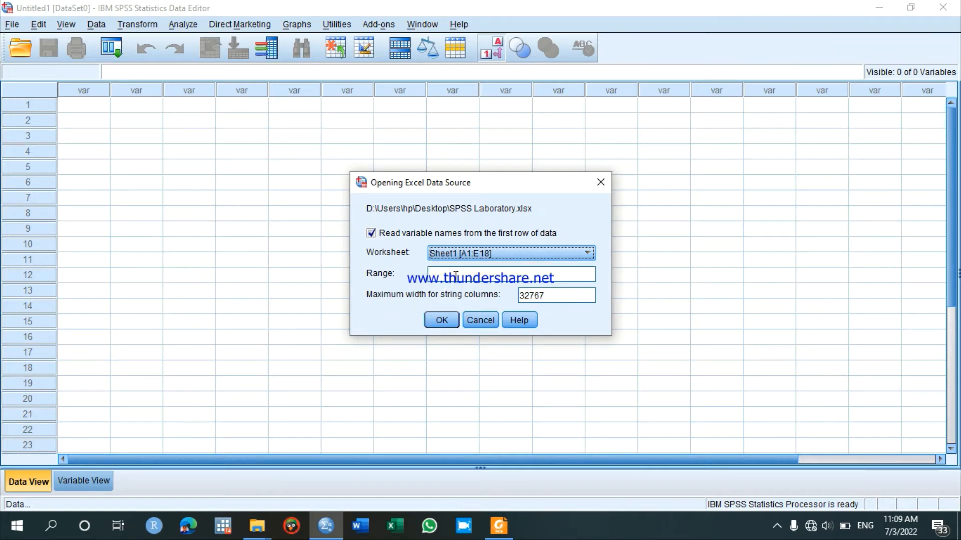
left_click(457, 275)
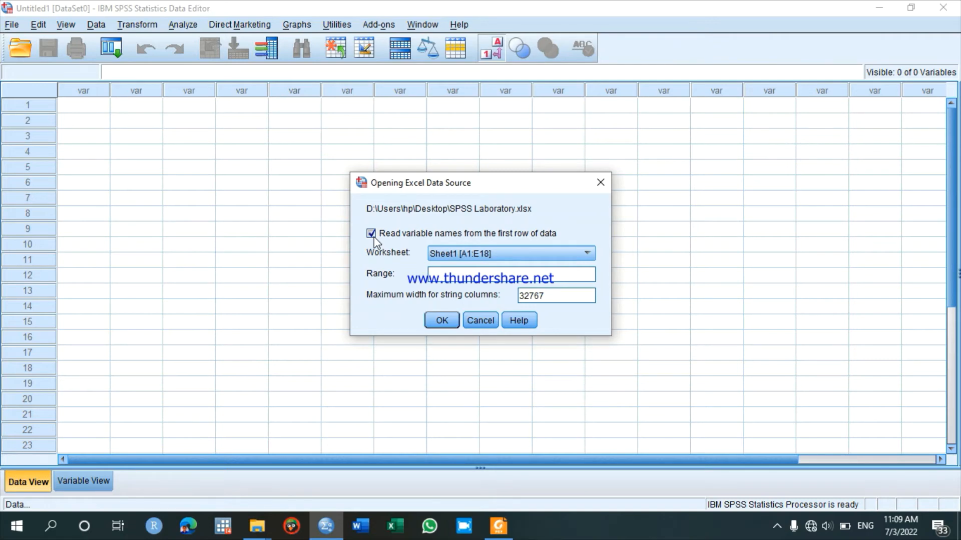
left_click(443, 323)
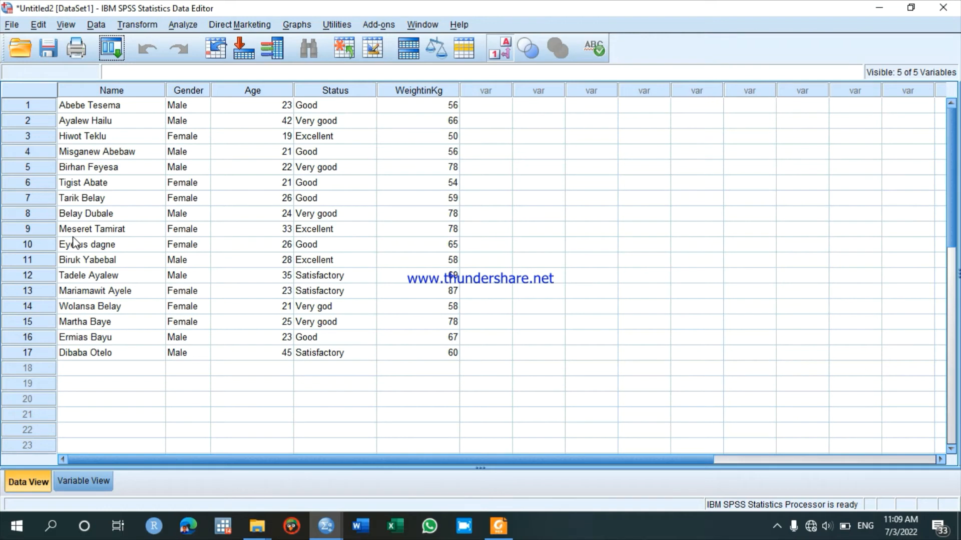
Open the Stata file Stata data.dta from the Desktop as a new dataset, using the Stata (*.dta) file type.
left_click(12, 25)
mouse_move(31, 46)
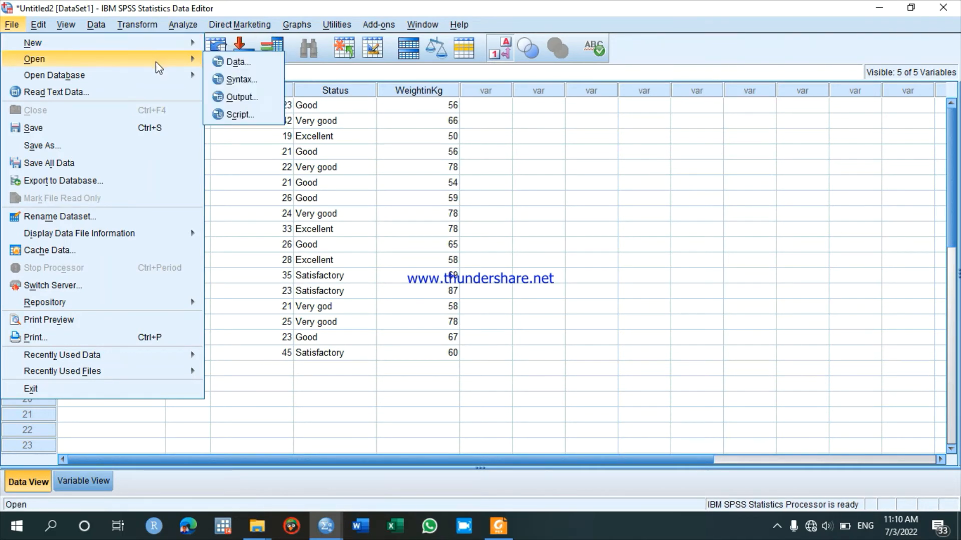
left_click(244, 67)
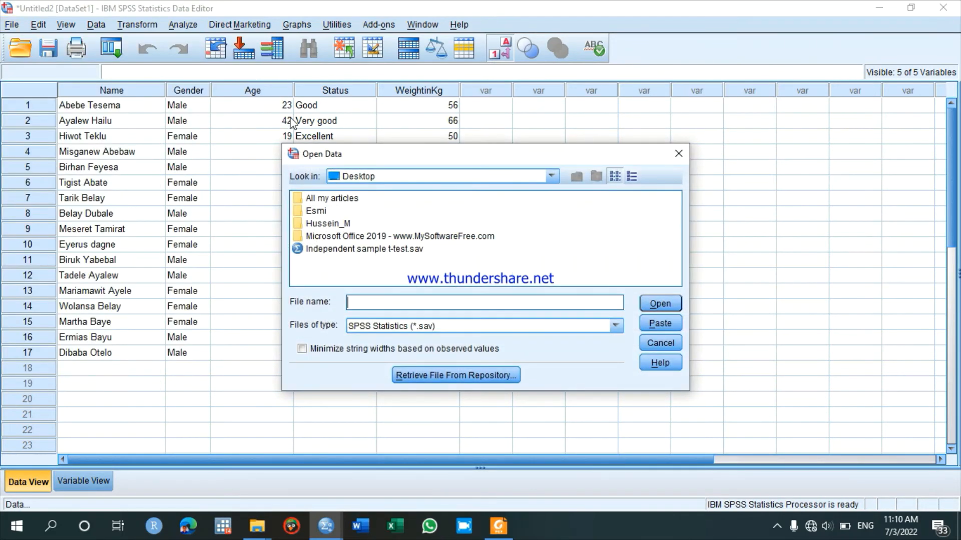
left_click(469, 328)
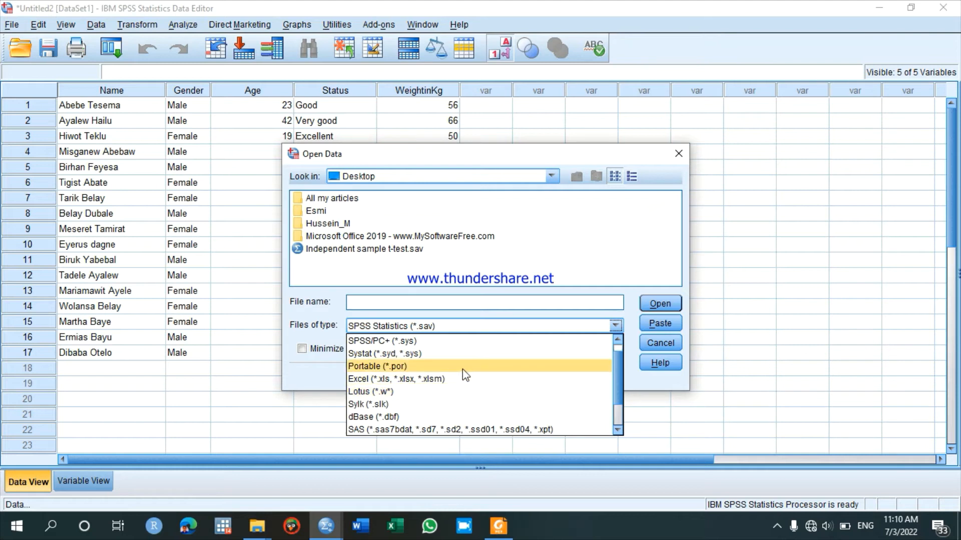
left_click_drag(619, 366, 623, 455)
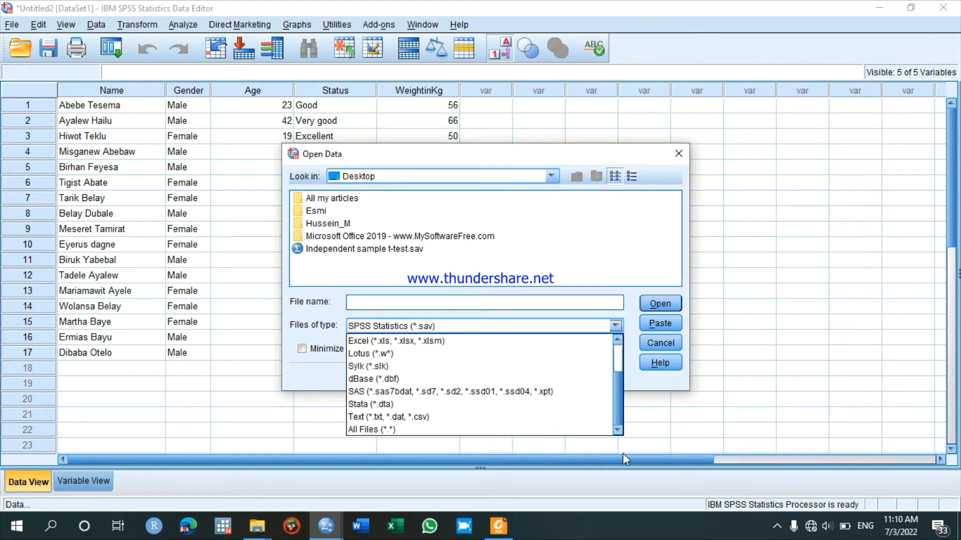
left_click(373, 405)
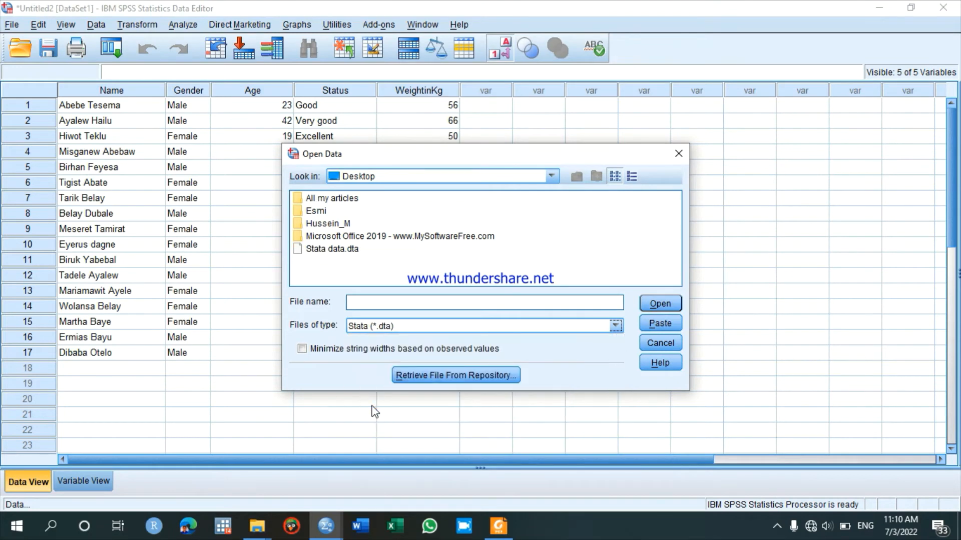
left_click(338, 253)
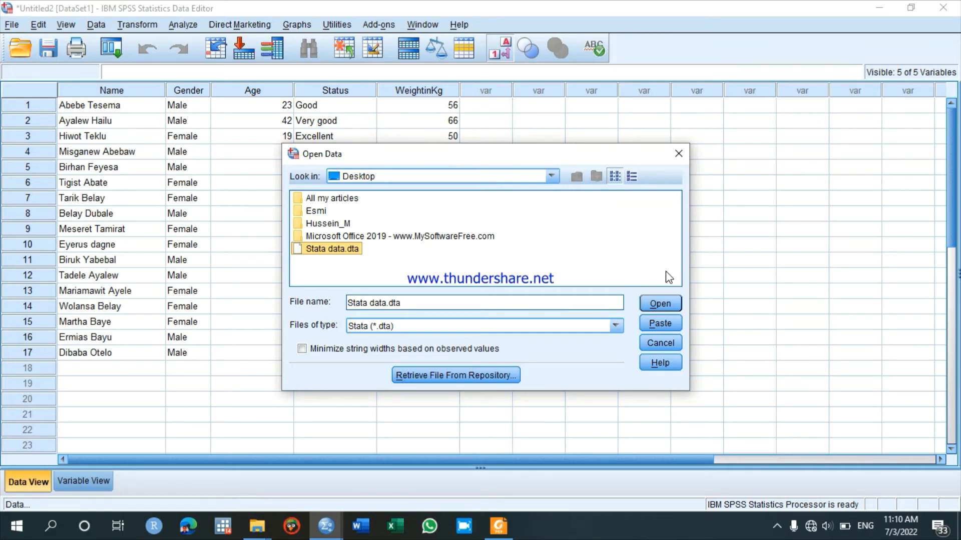
left_click(662, 303)
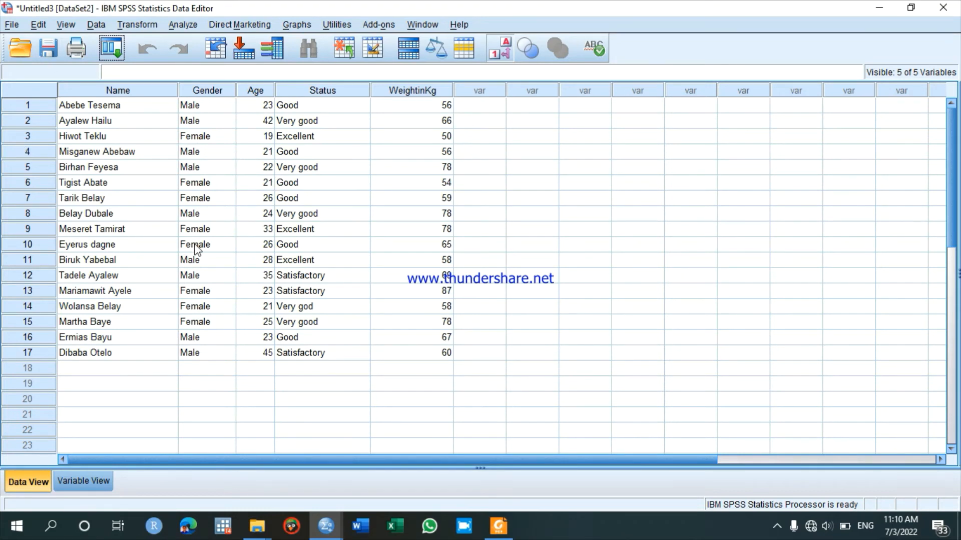
Return to the DataSet1 window and open SAS data.sas7bdat from the Desktop, using the SAS file type.
left_click(336, 534)
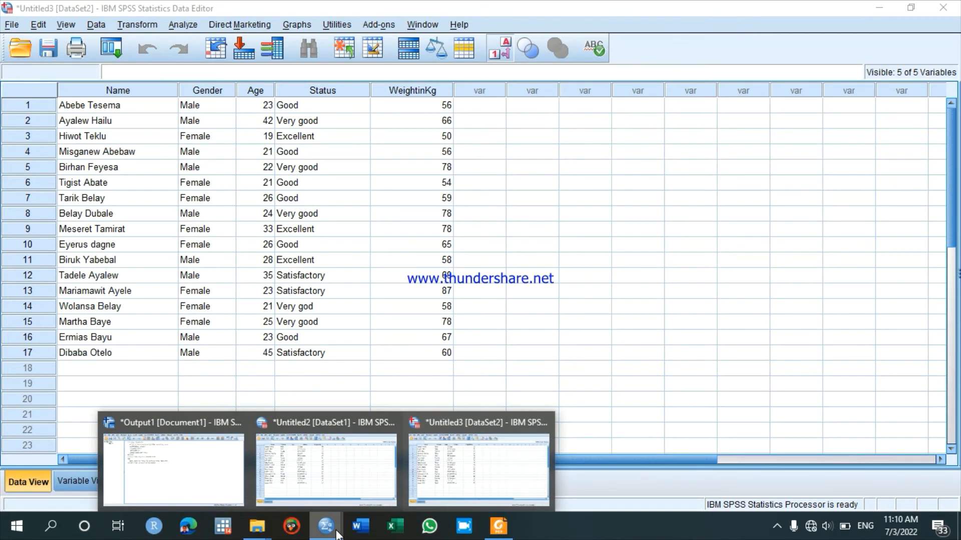
mouse_move(366, 487)
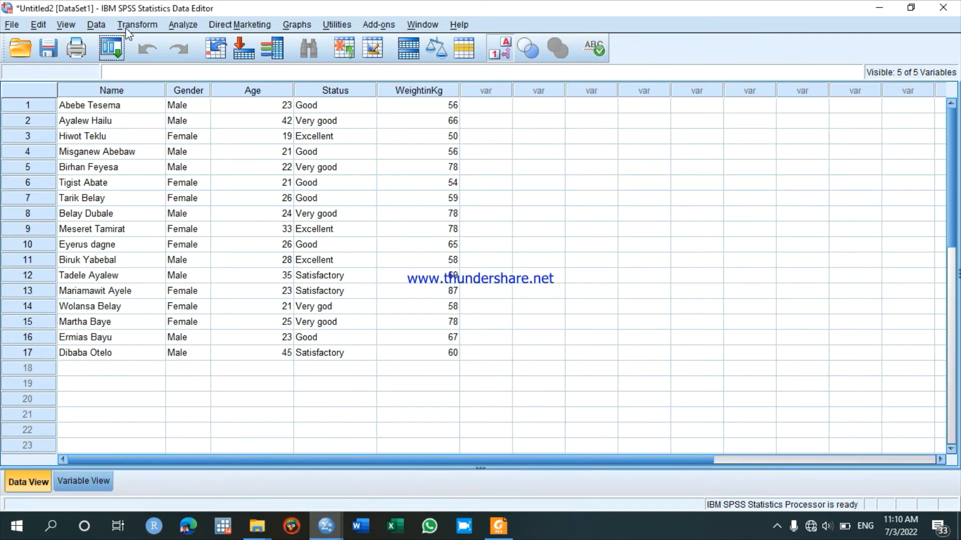
left_click(13, 27)
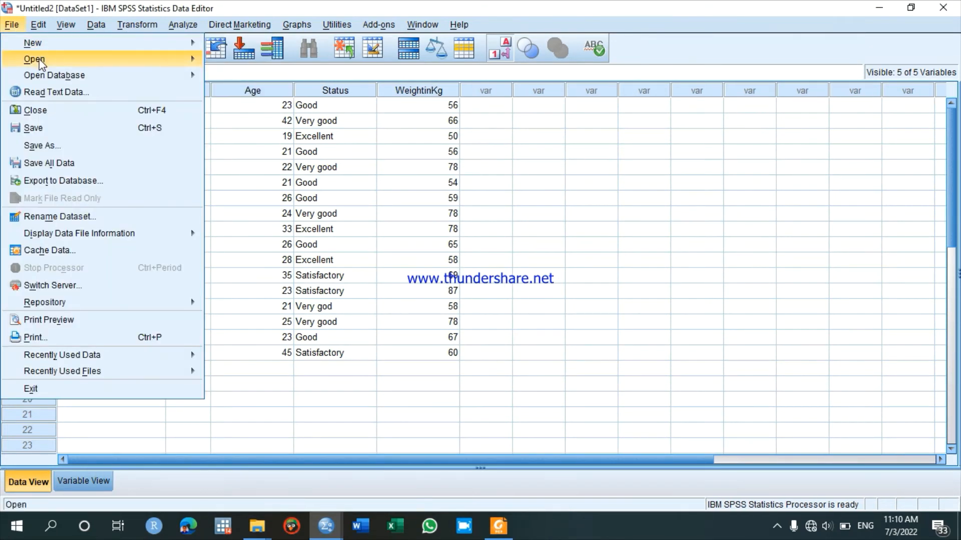
mouse_move(165, 60)
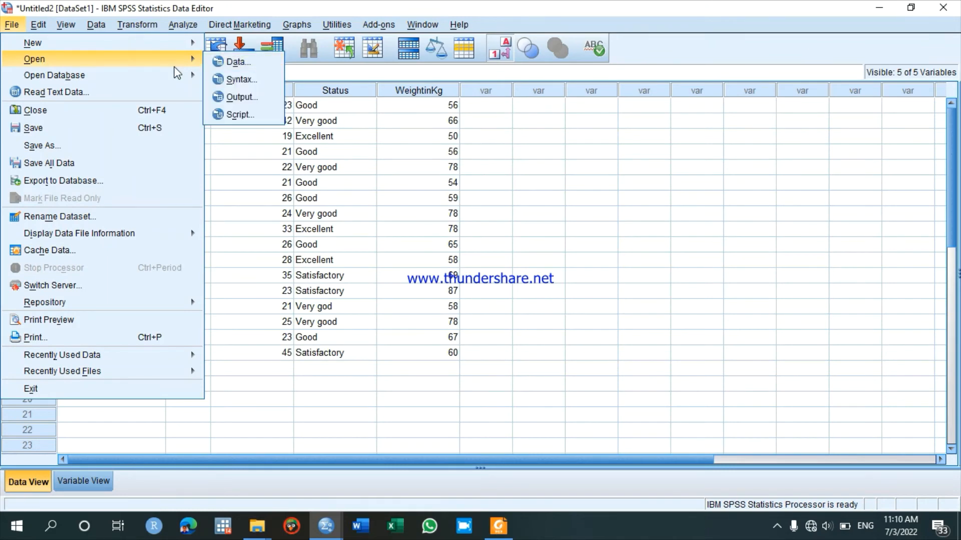
left_click(244, 62)
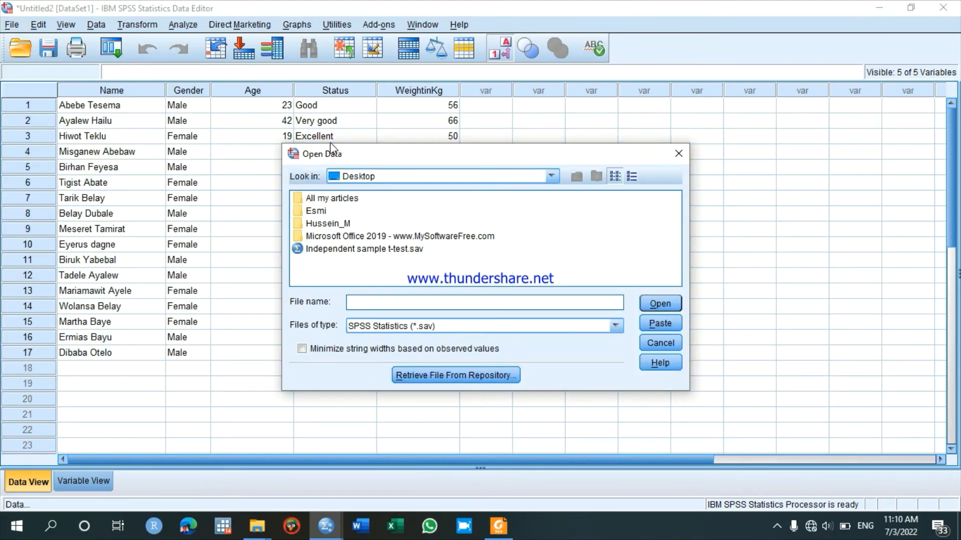
left_click(412, 328)
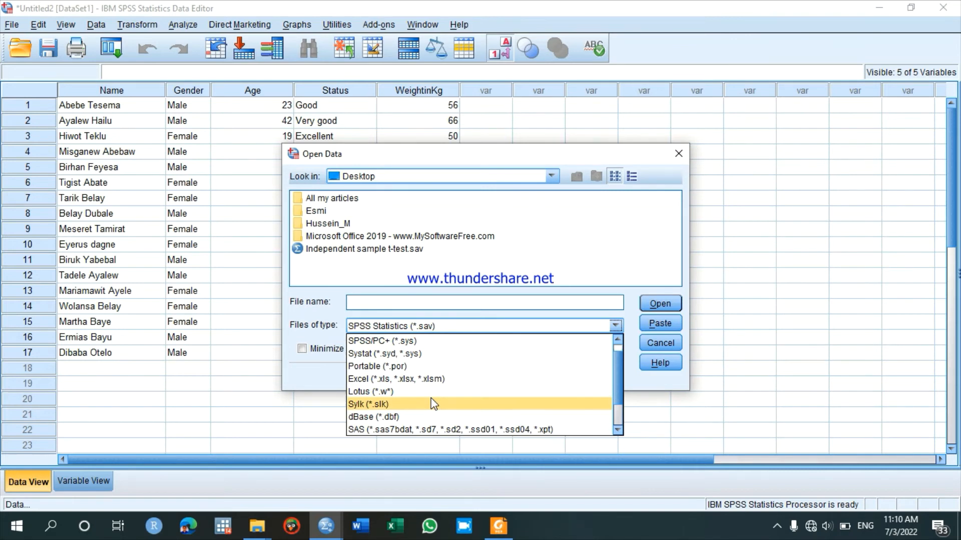
left_click(381, 429)
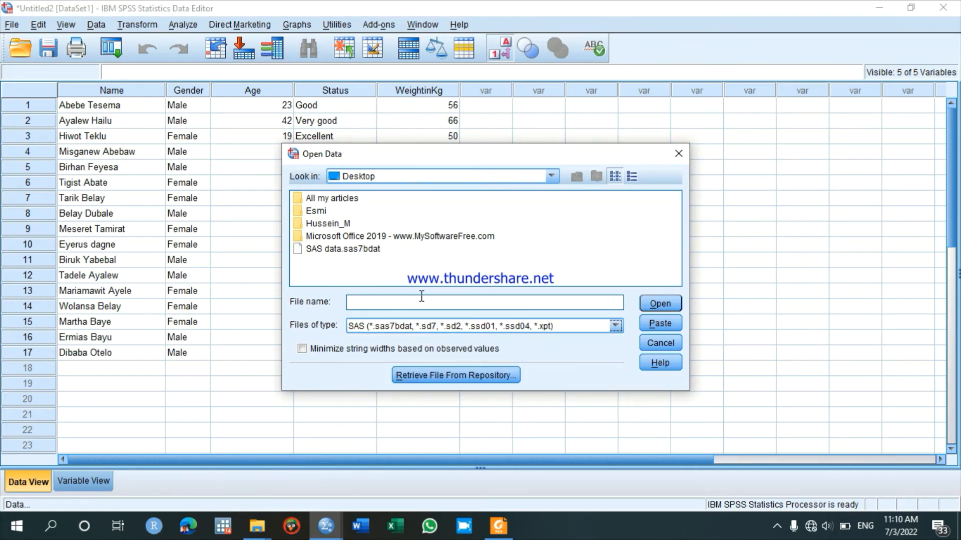
left_click(331, 251)
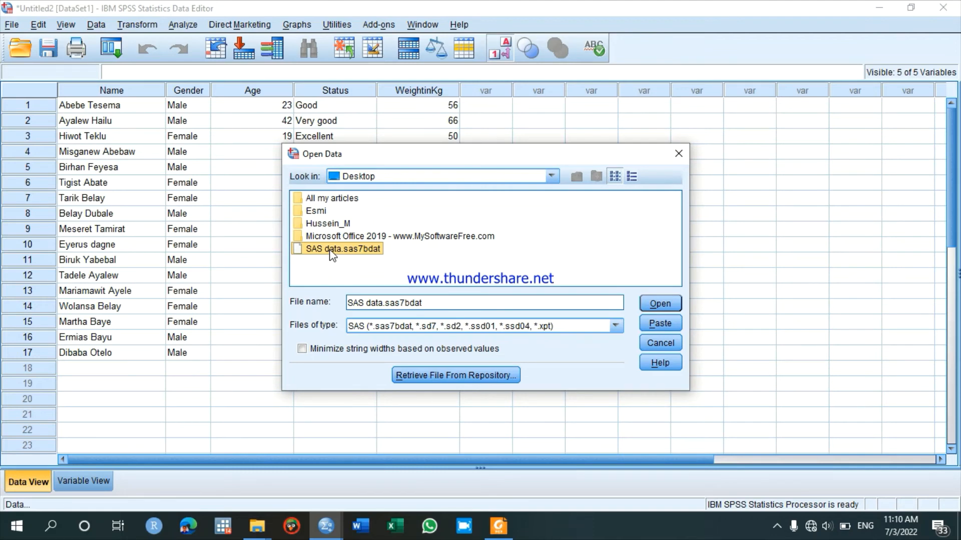
left_click(657, 309)
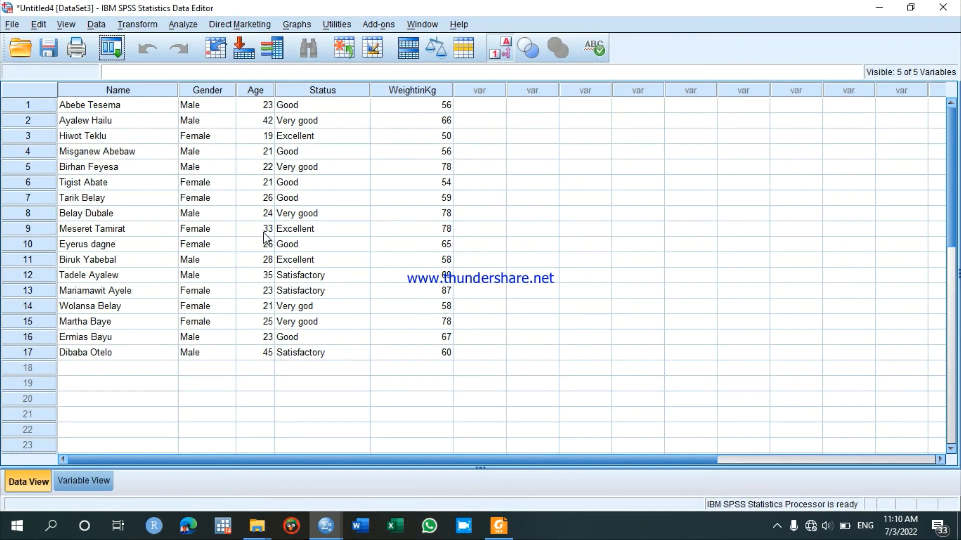
Check the Status values in rows 3 and 9 of the SAS dataset, and view the imported Stata and Excel datasets.
left_click(320, 136)
left_click(311, 229)
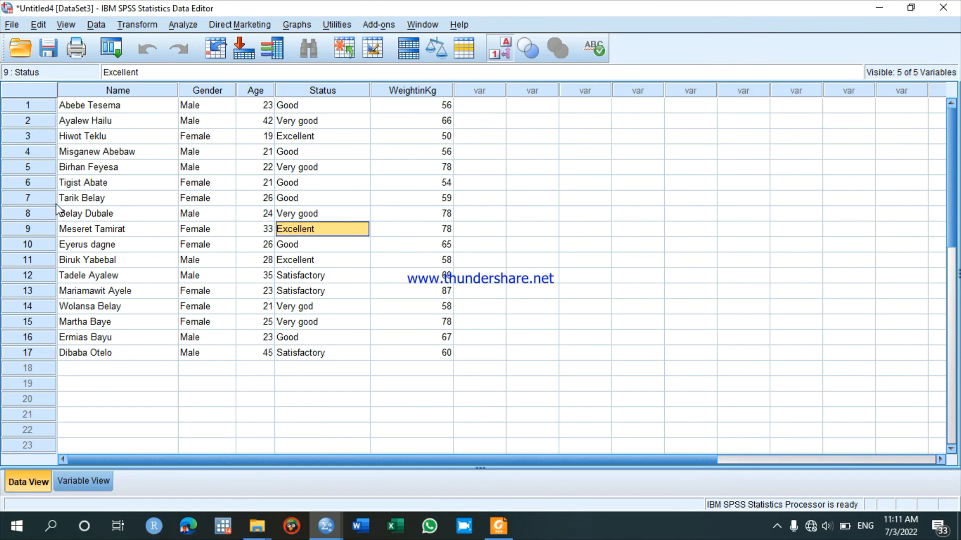
mouse_move(326, 527)
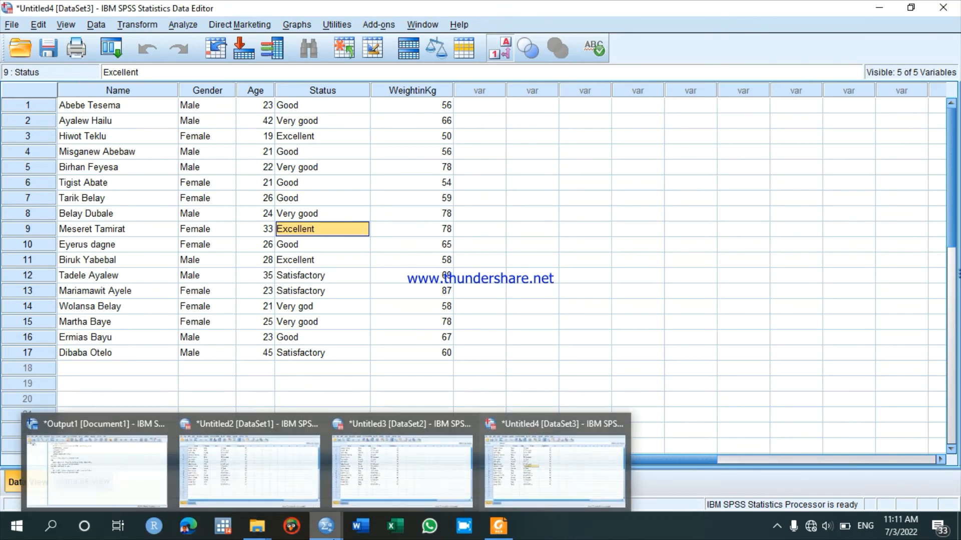
left_click(376, 479)
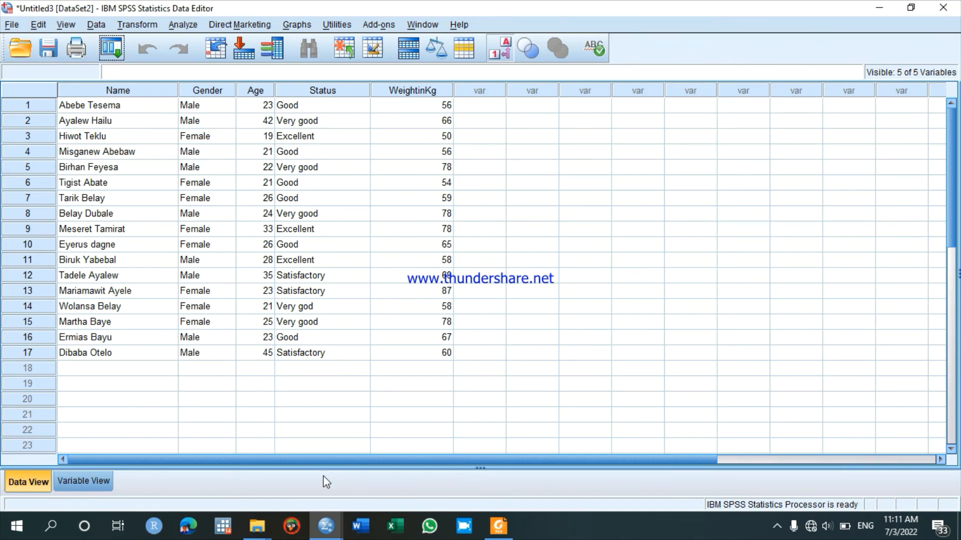
mouse_move(326, 529)
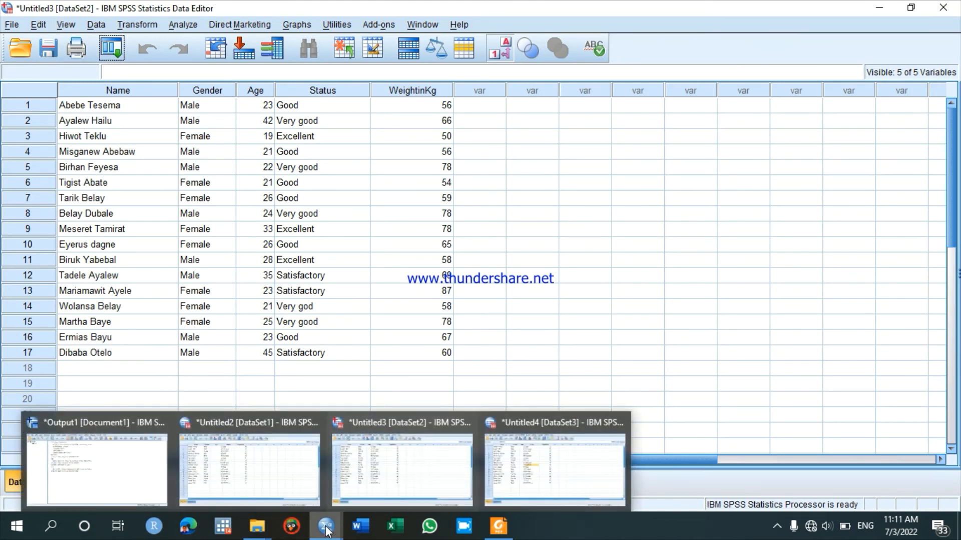
left_click(253, 454)
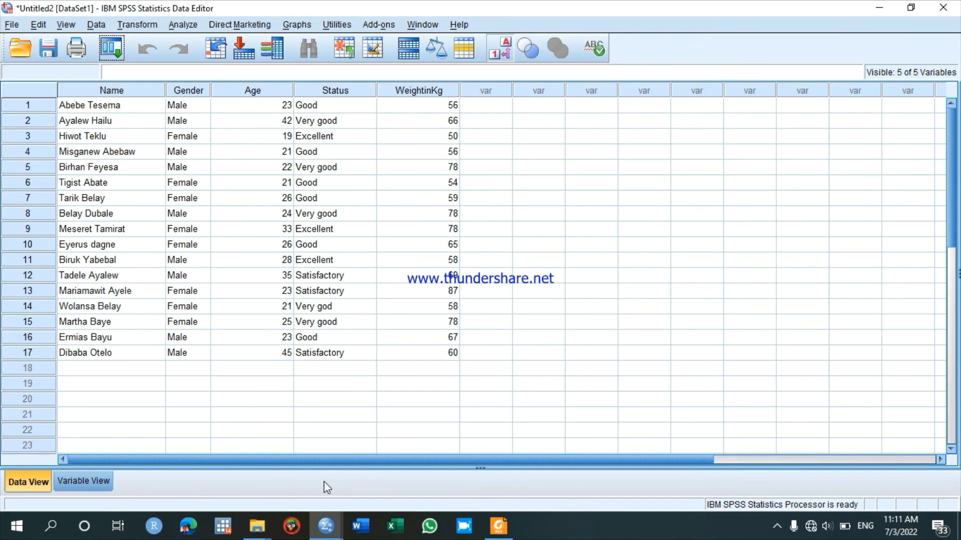
left_click(777, 522)
right_click(794, 496)
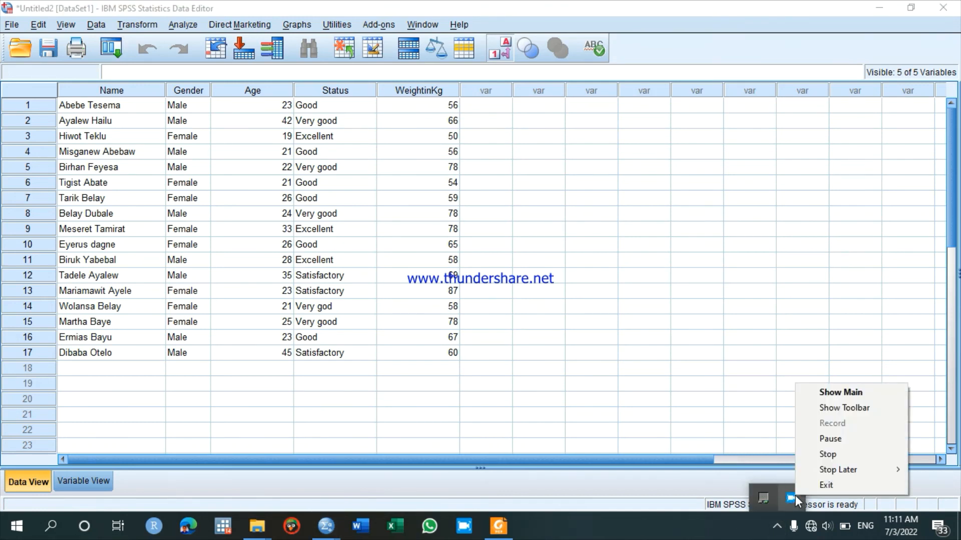
left_click(839, 394)
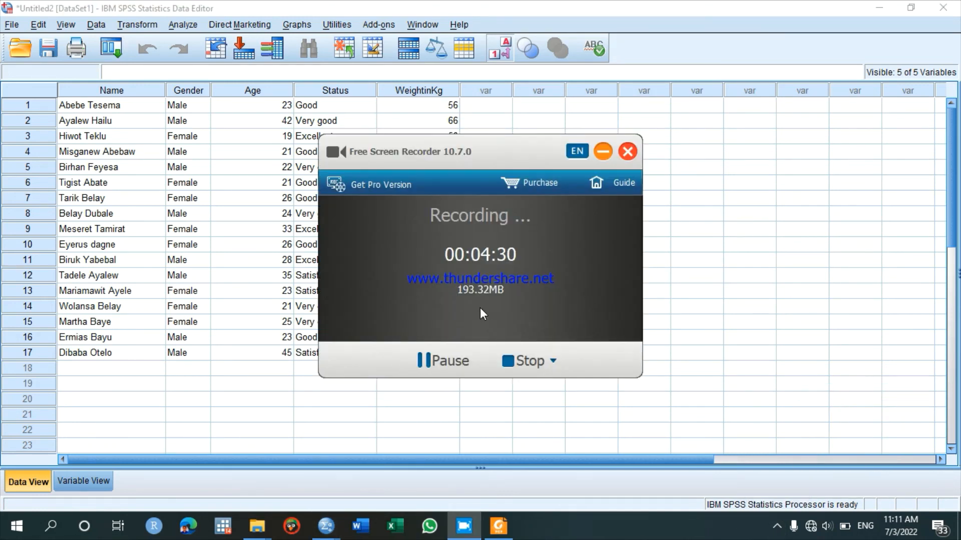